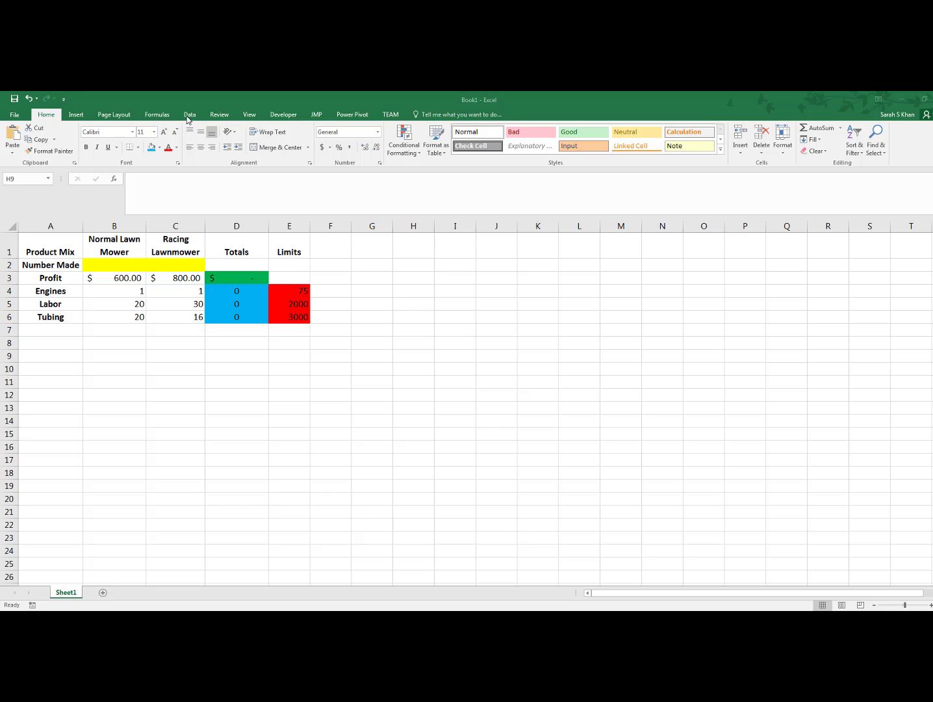
- Start Solver and set the objective to the total profit cell D3, with the Number Made cells B2:C2 as changing variable cells
click(190, 115)
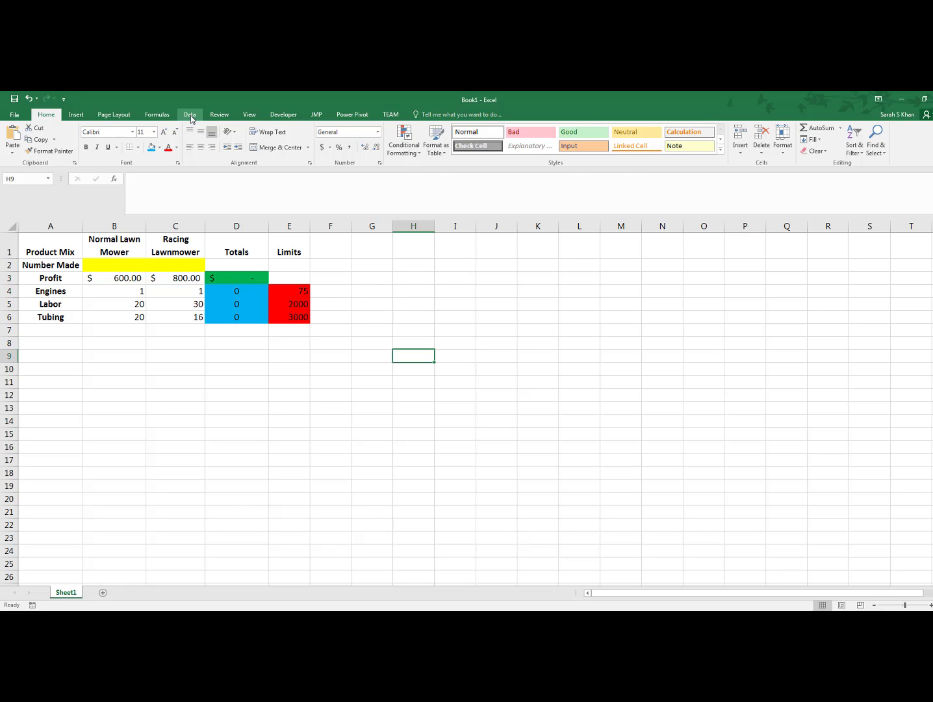
click(190, 115)
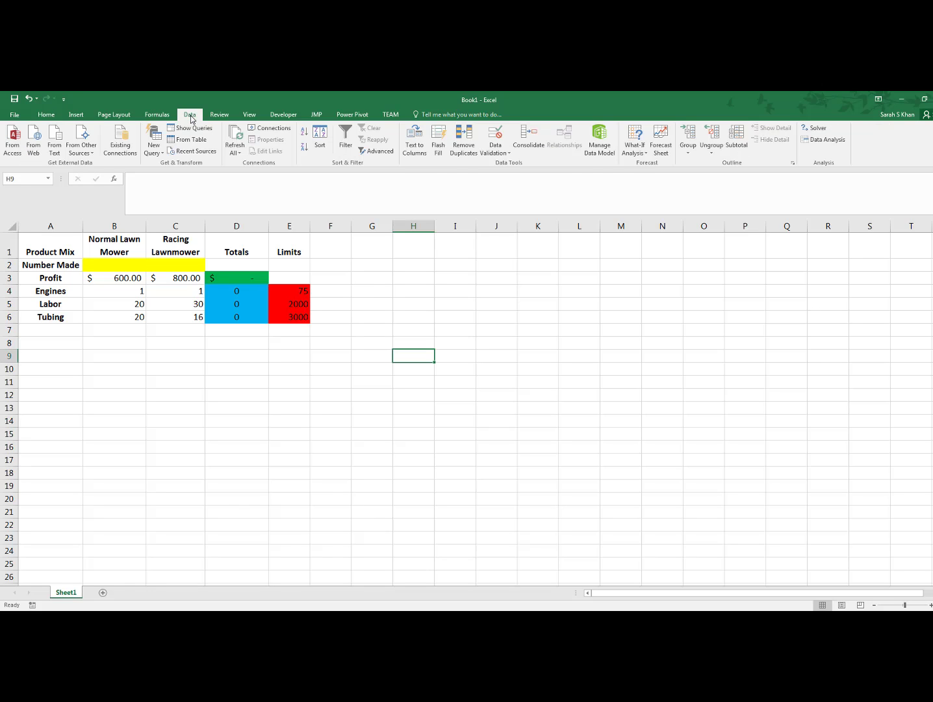
click(819, 128)
drag(701, 194, 608, 243)
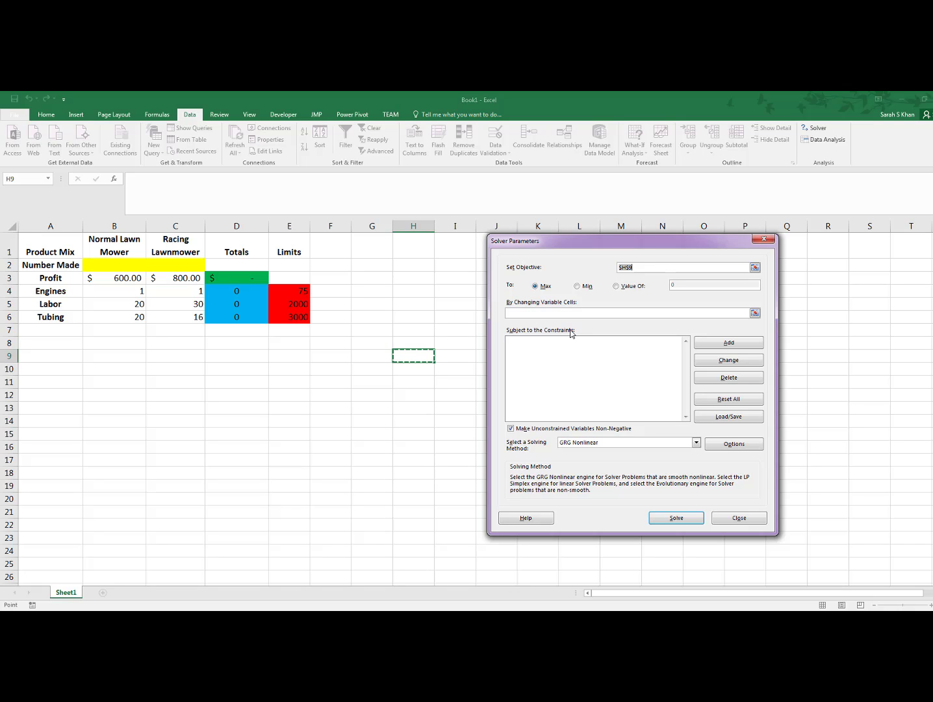
click(532, 313)
drag(634, 266, 610, 266)
click(247, 279)
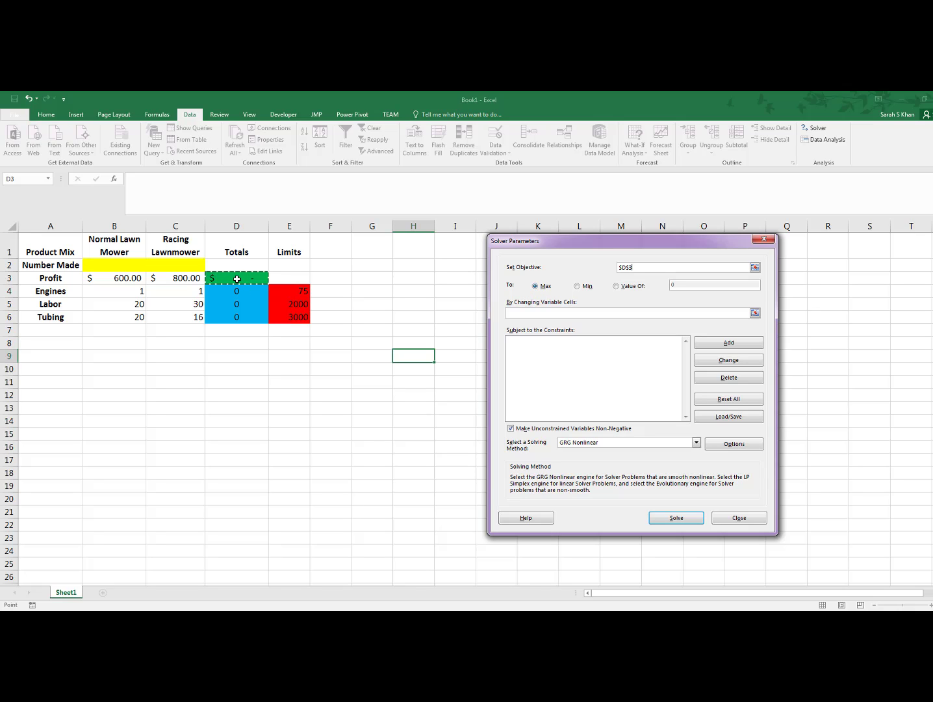
click(543, 313)
drag(121, 265, 176, 265)
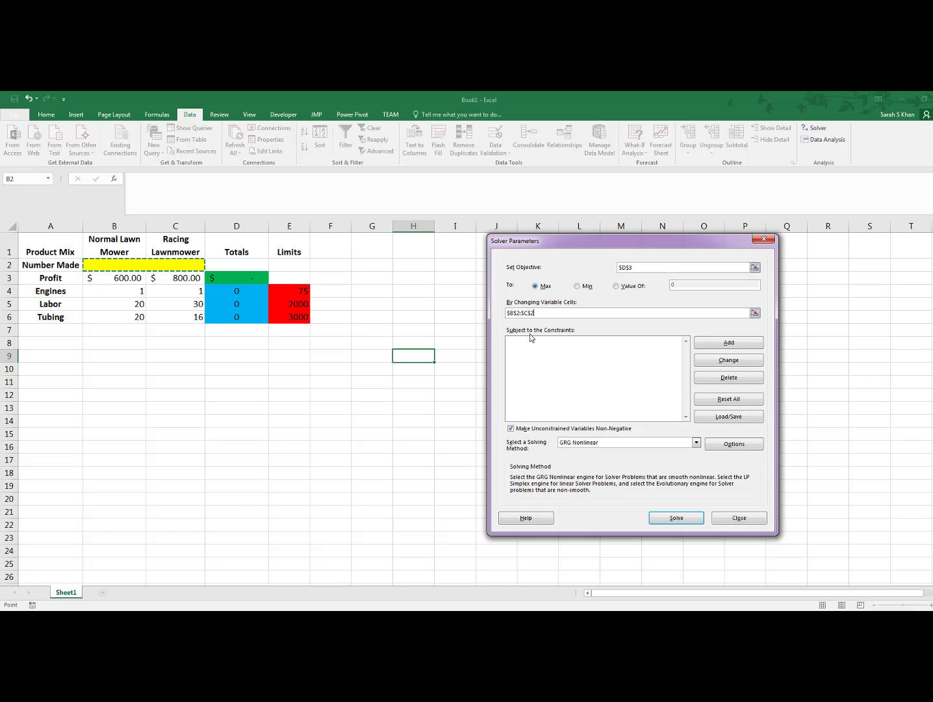
- Add a Solver constraint that the engines total in D4 is <= its limit in E4
click(732, 346)
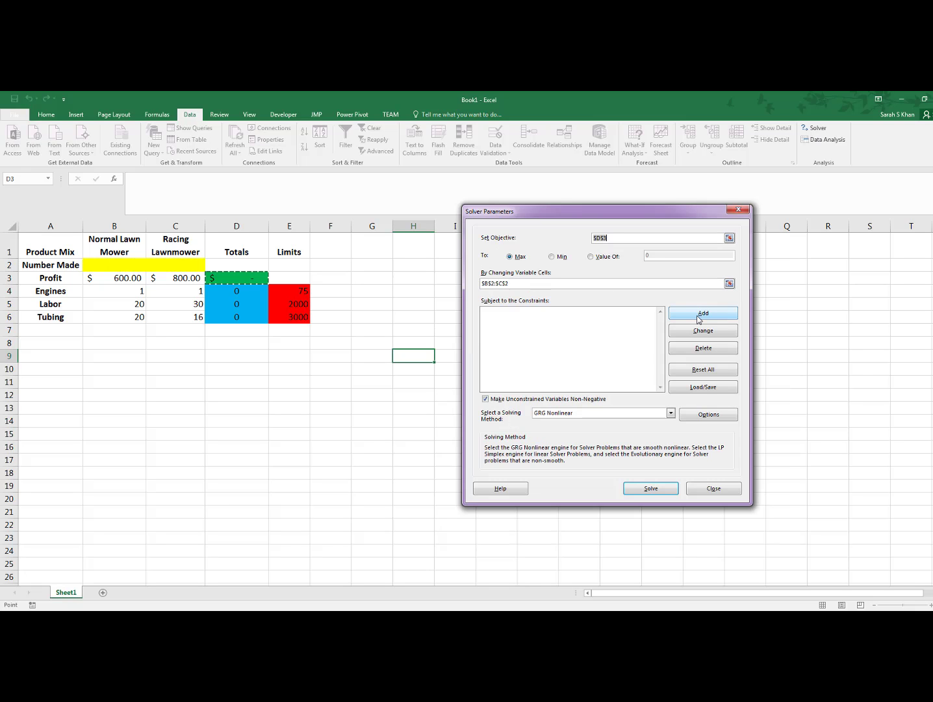
click(699, 319)
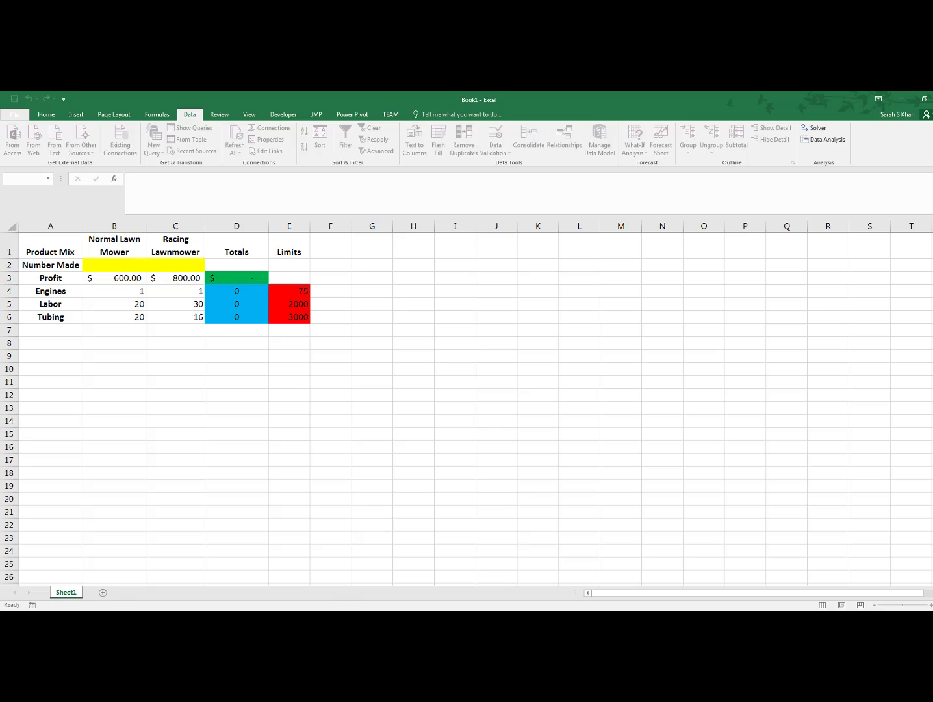
click(265, 588)
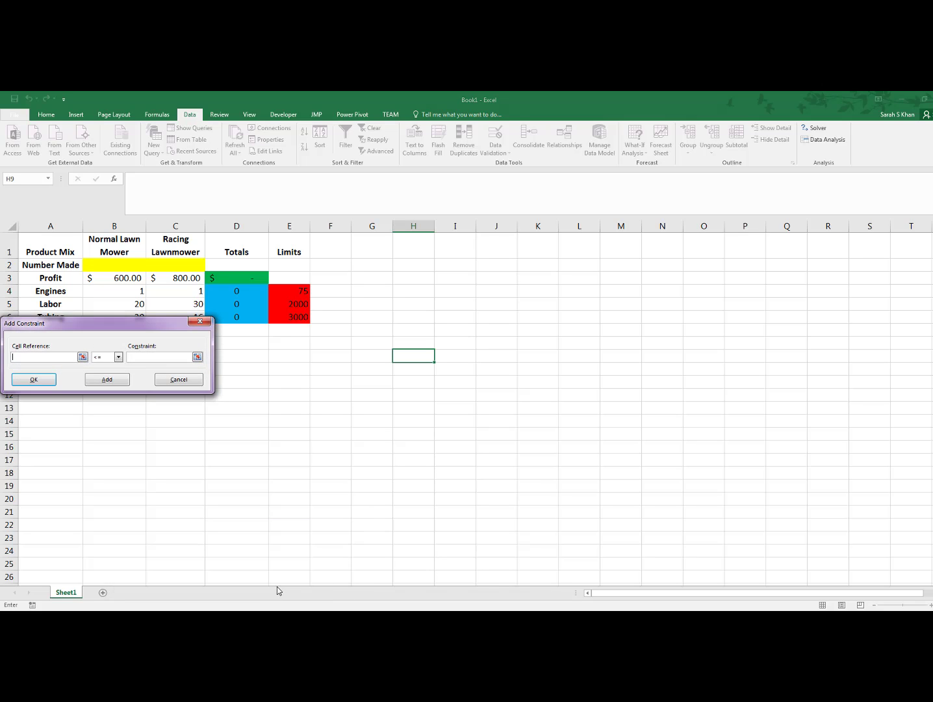
drag(129, 324, 559, 289)
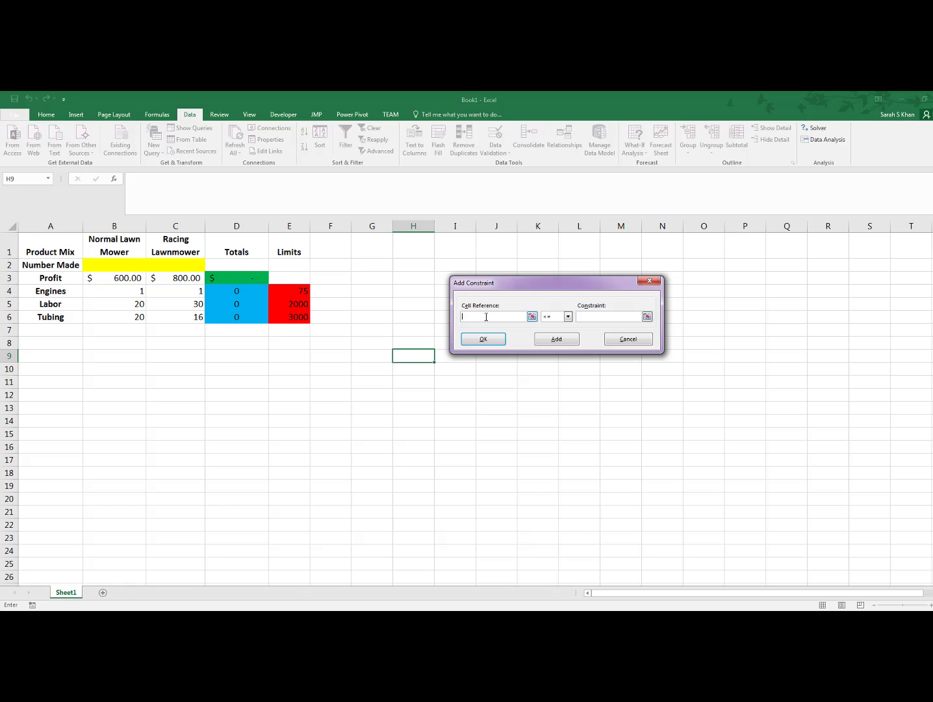
click(236, 293)
click(567, 317)
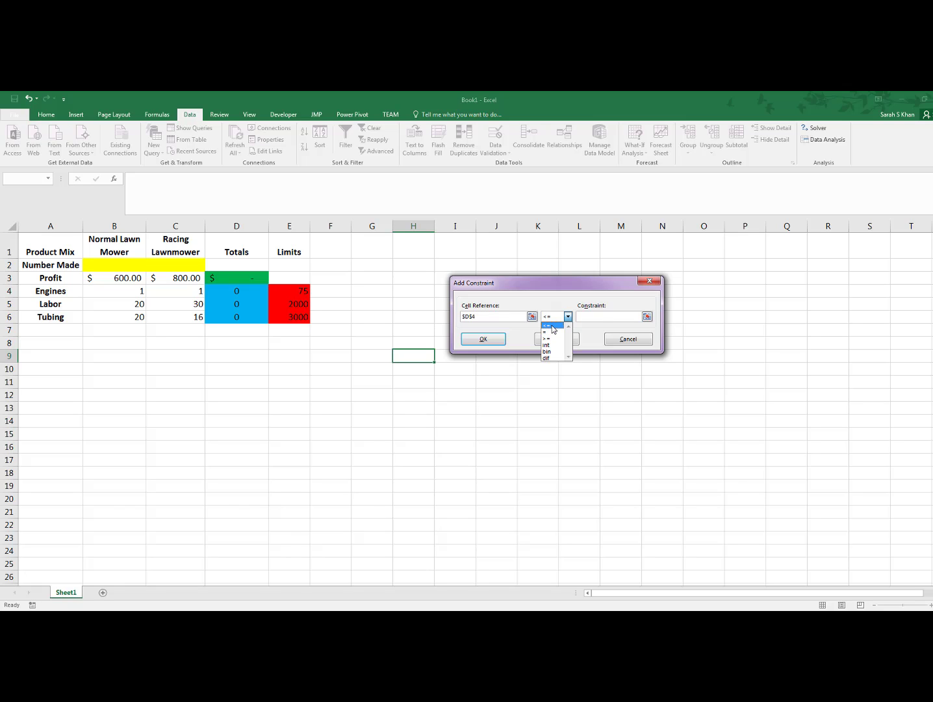
click(553, 326)
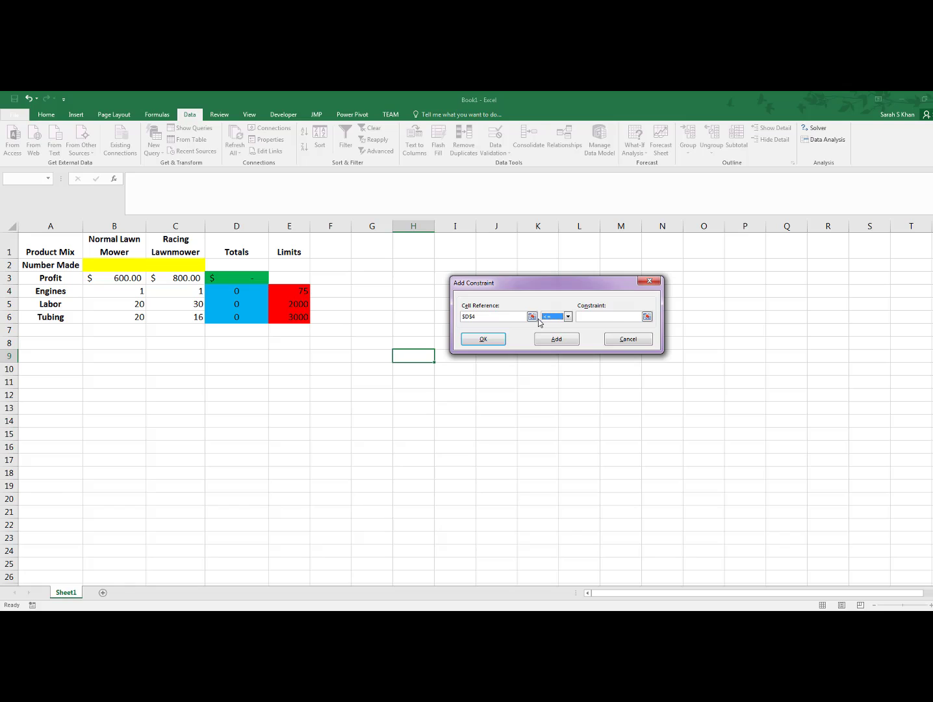
click(611, 318)
click(302, 292)
click(571, 338)
- Add a Solver constraint that the labor total in D5 is <= its limit in E5
click(245, 304)
click(553, 326)
click(601, 316)
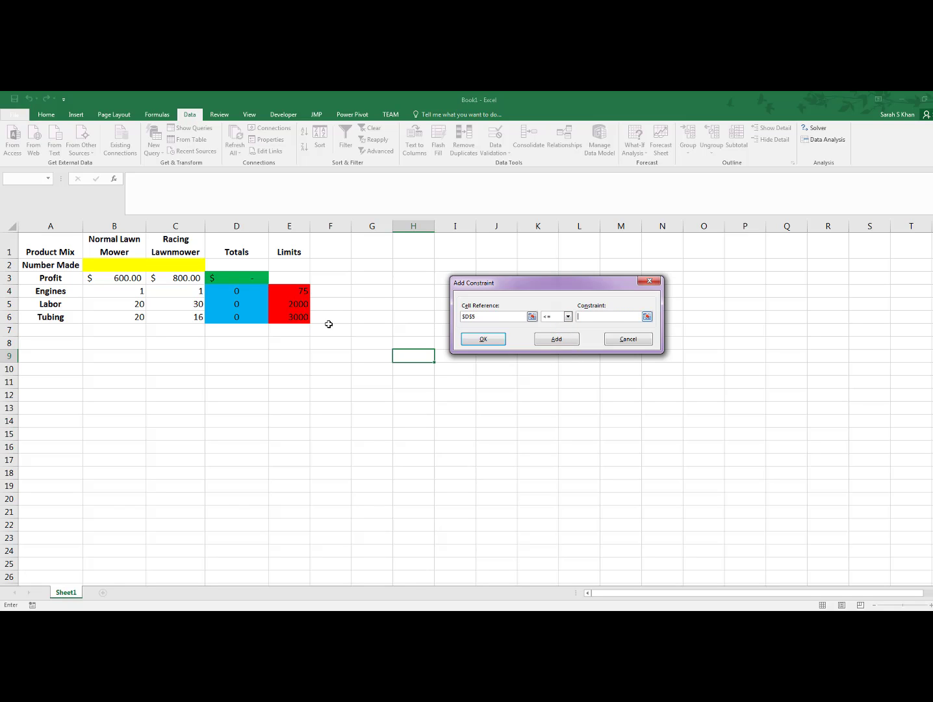
click(301, 304)
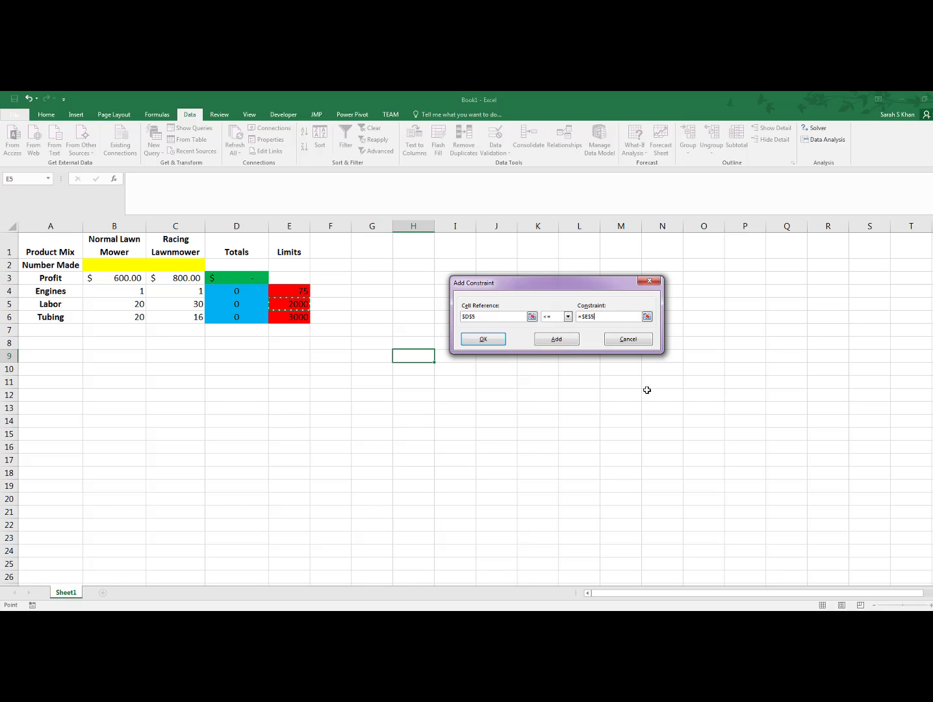
click(557, 339)
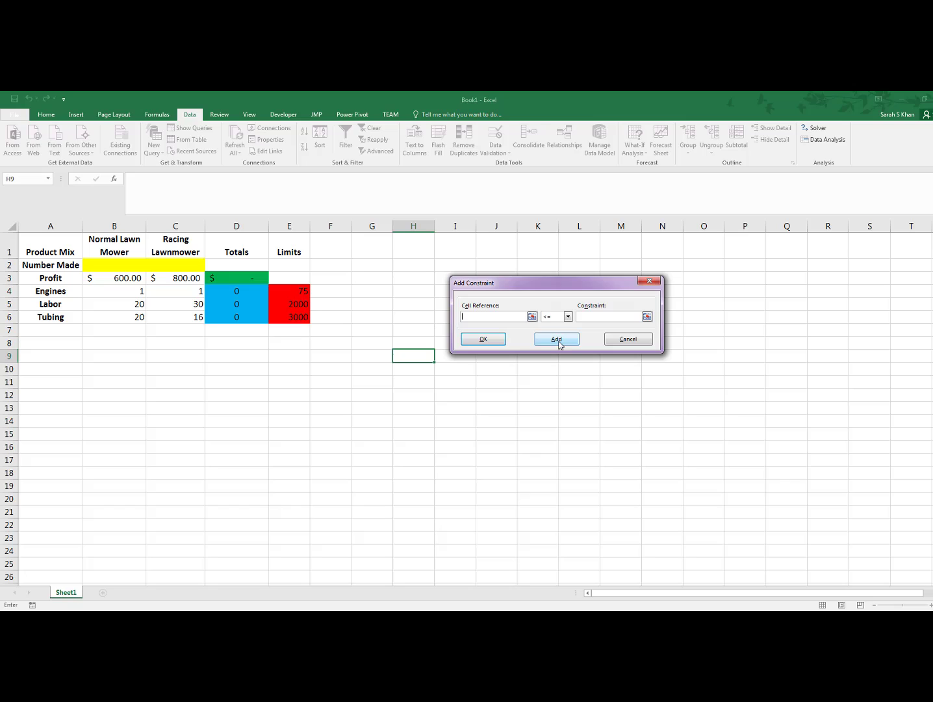
- Add a Solver constraint that the tubing total in D6 is <= its limit in E6, and finish adding constraints
click(249, 319)
click(568, 316)
click(561, 325)
click(604, 316)
click(305, 317)
click(561, 343)
click(491, 344)
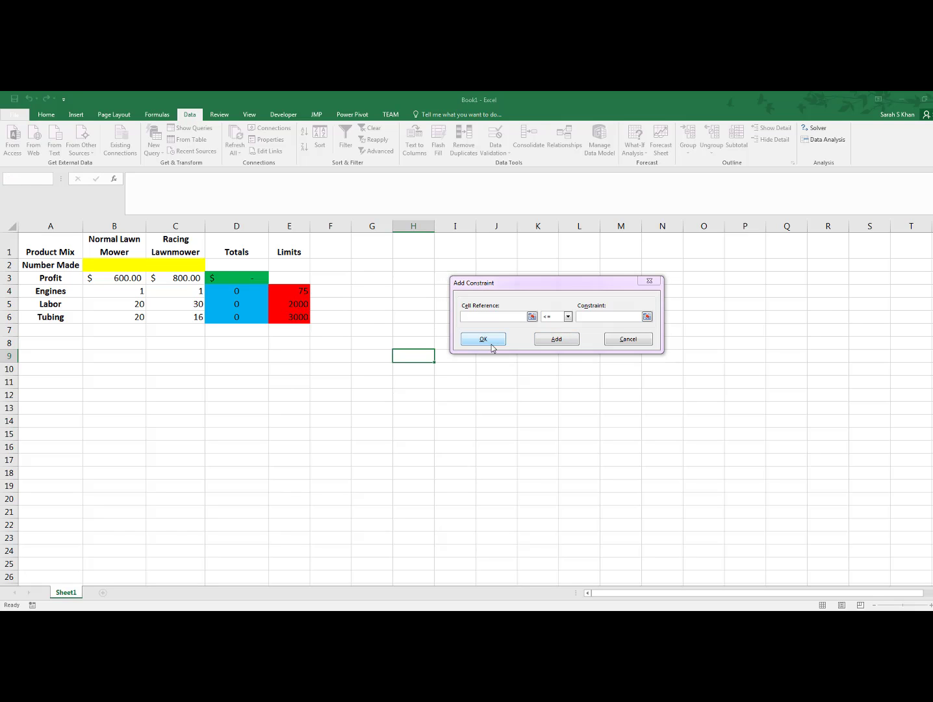
click(501, 391)
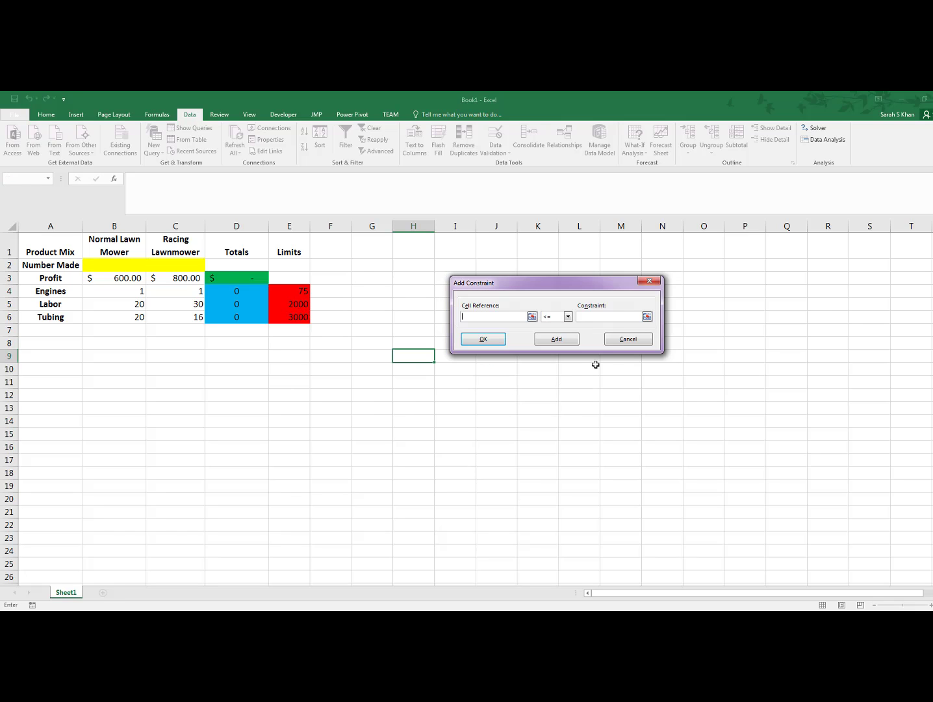
click(635, 340)
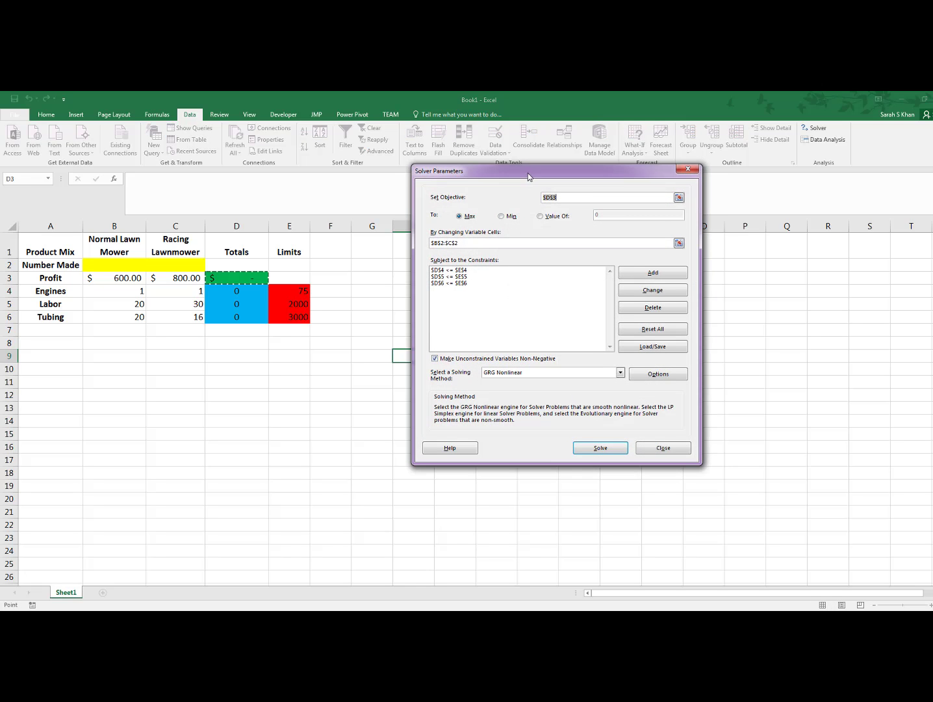
- Choose Simplex LP as the solving method for the Solver model
drag(527, 172, 535, 172)
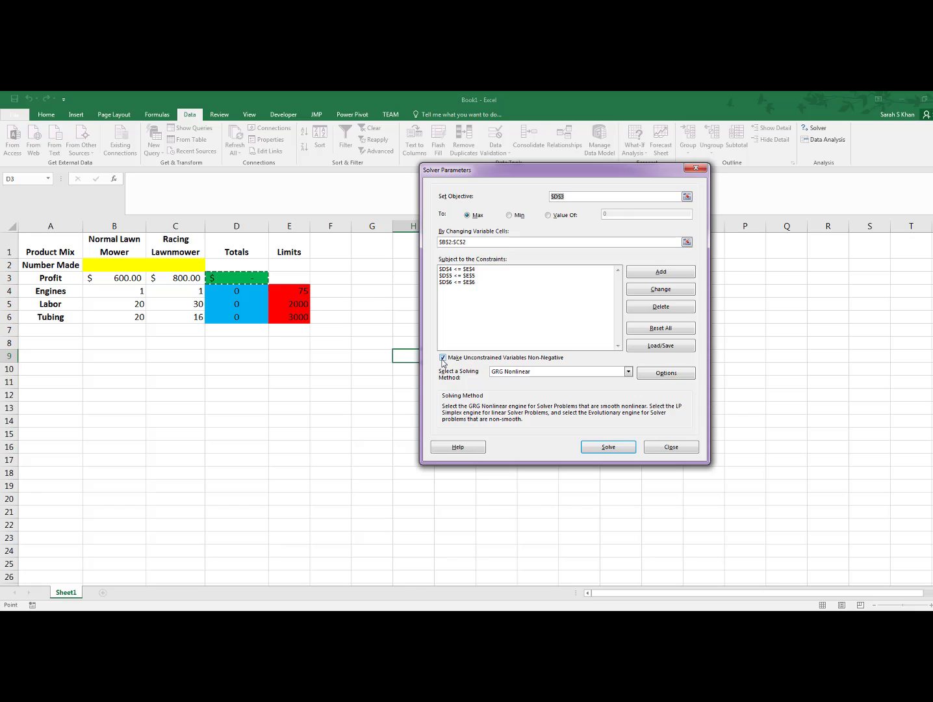
click(629, 372)
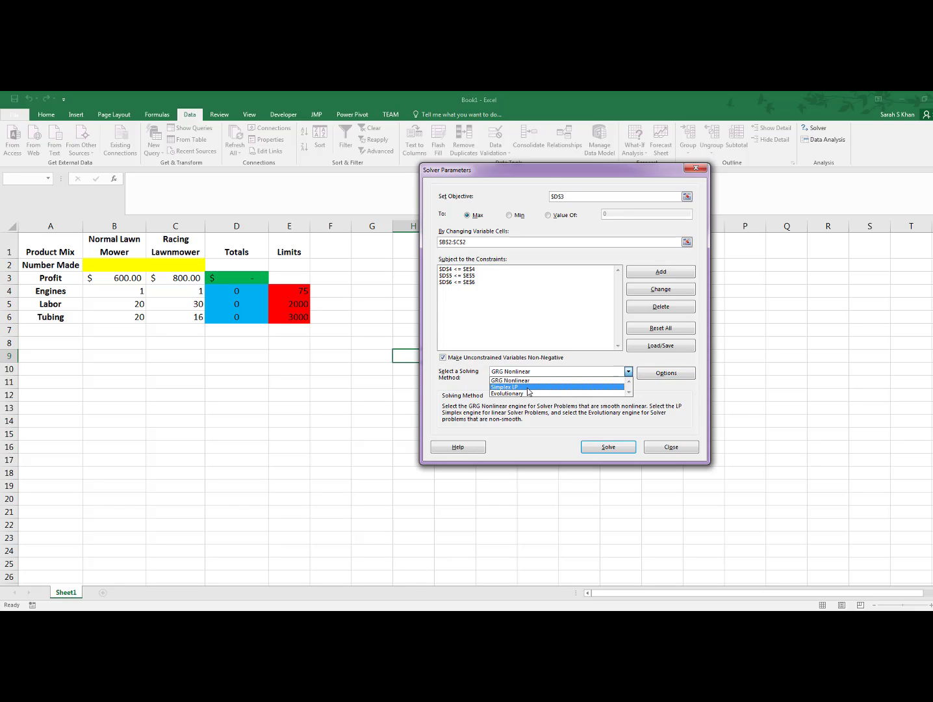
click(527, 387)
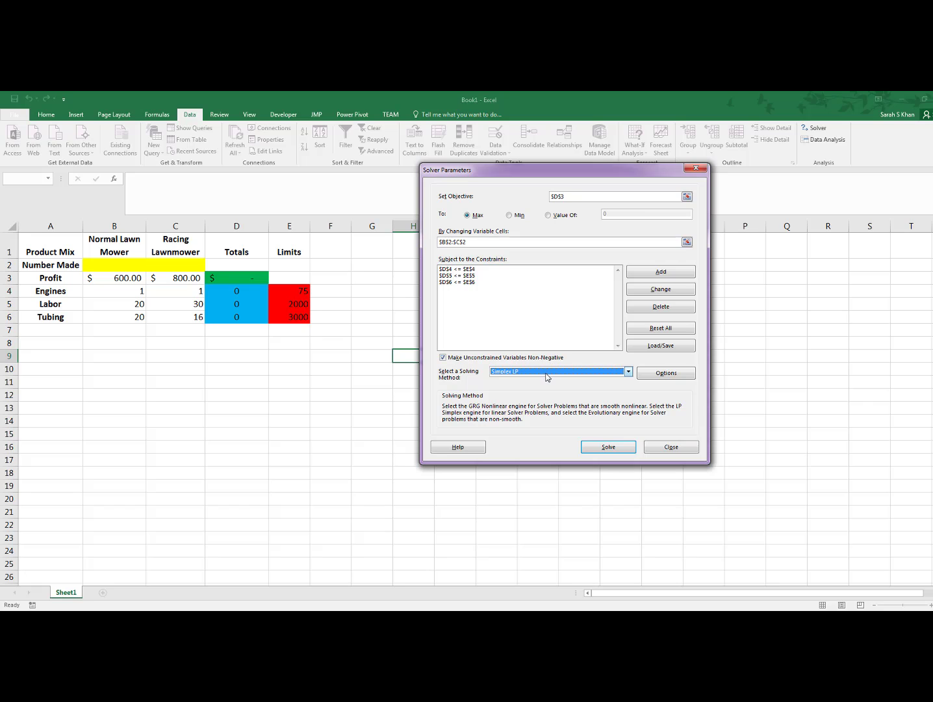
- Solve the model and keep the Solver solution, generating a Sensitivity report
click(605, 447)
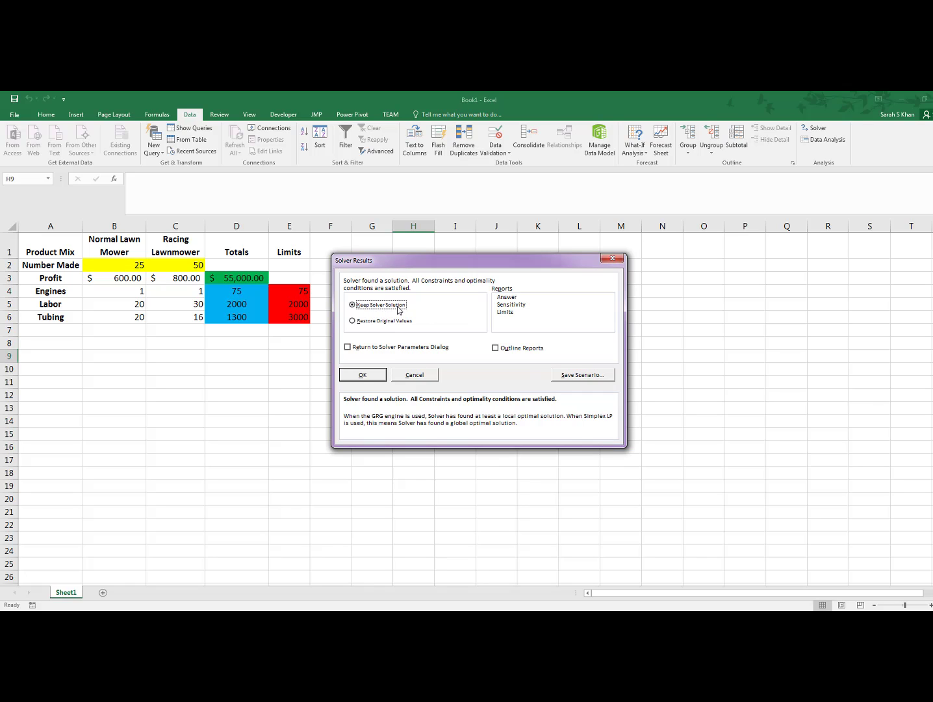
click(509, 306)
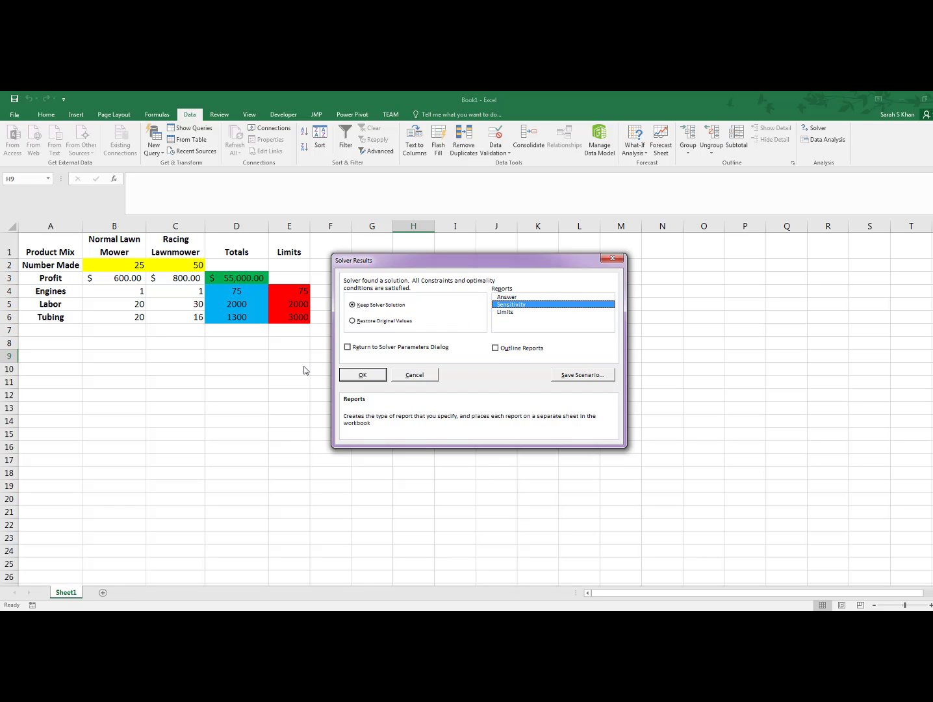
click(366, 374)
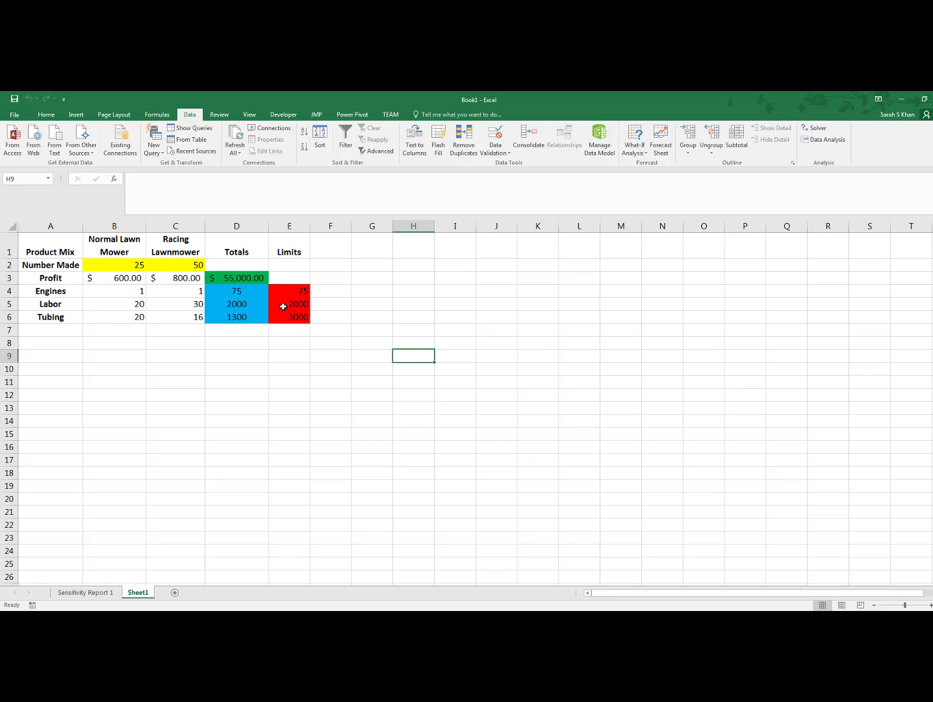
- Review the solved quantities, total profit and resource totals against their limits, and open the sensitivity report sheet
click(130, 267)
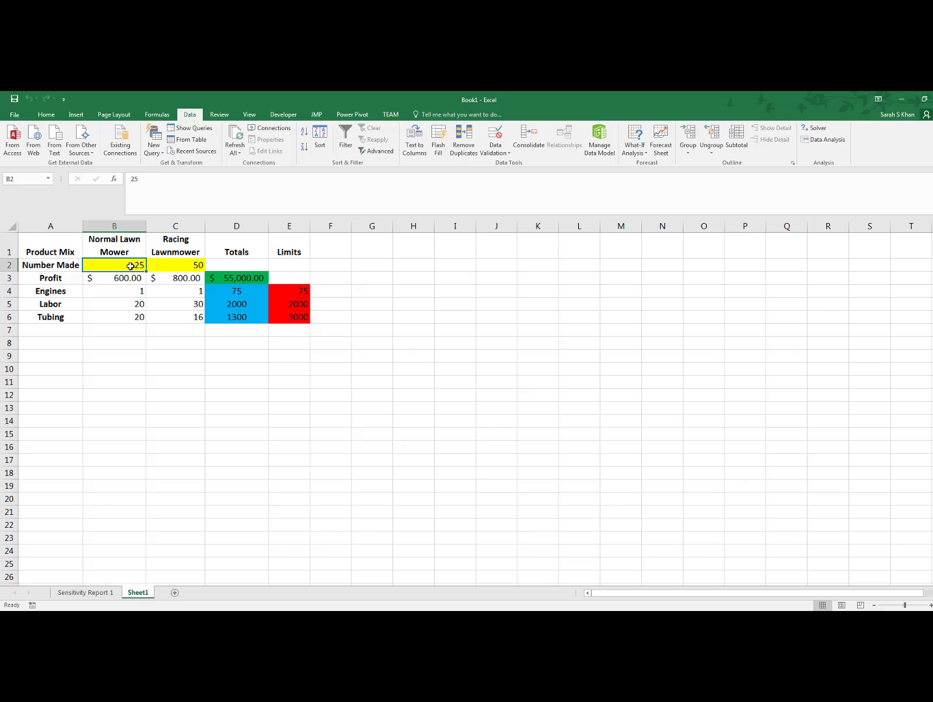
click(175, 266)
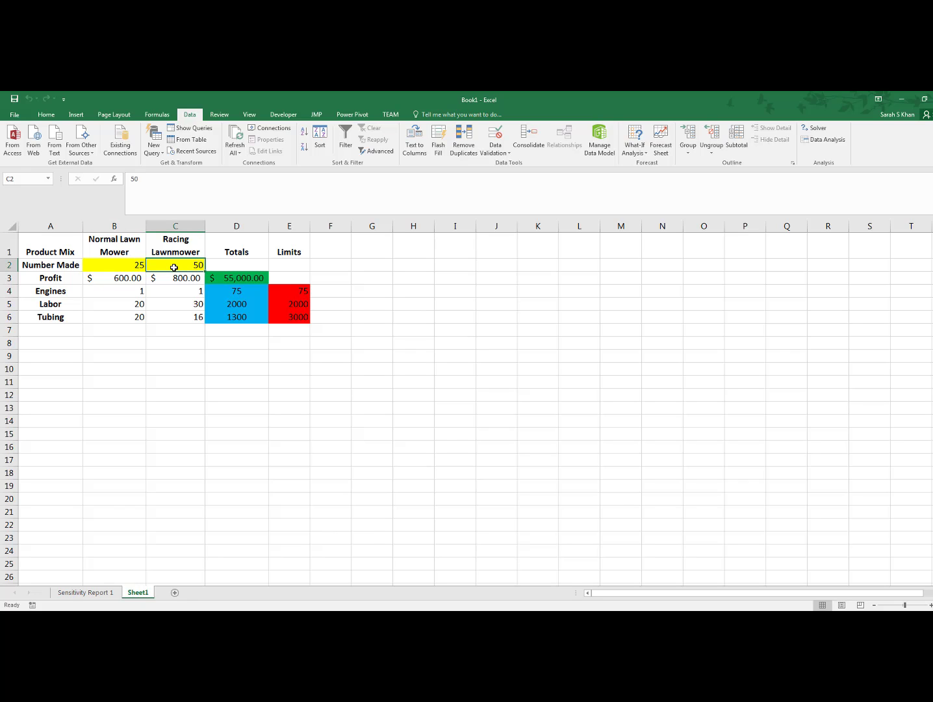
click(242, 278)
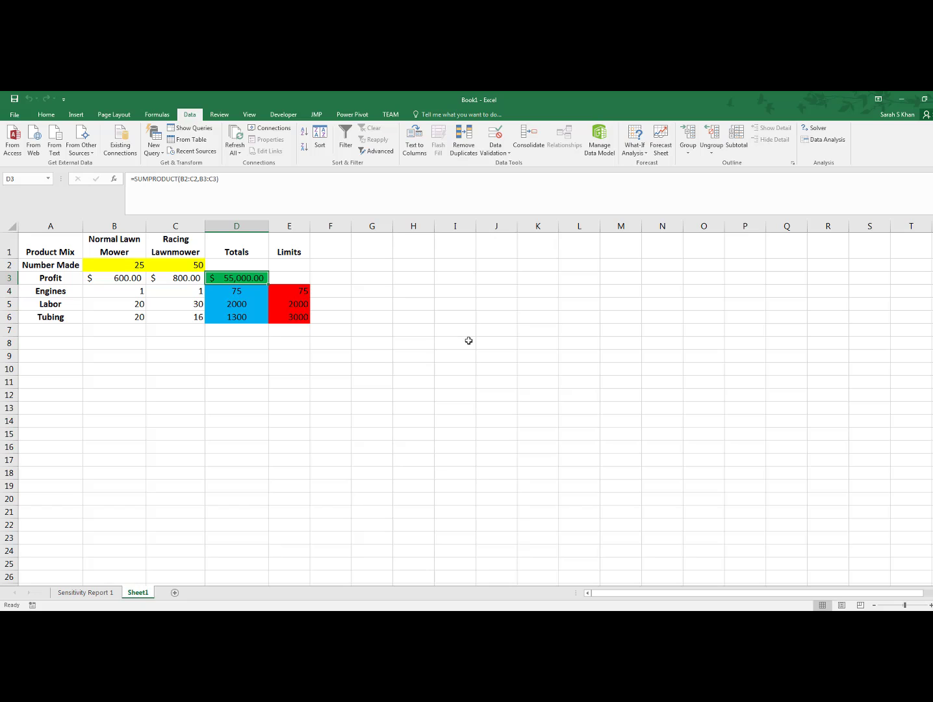
click(246, 290)
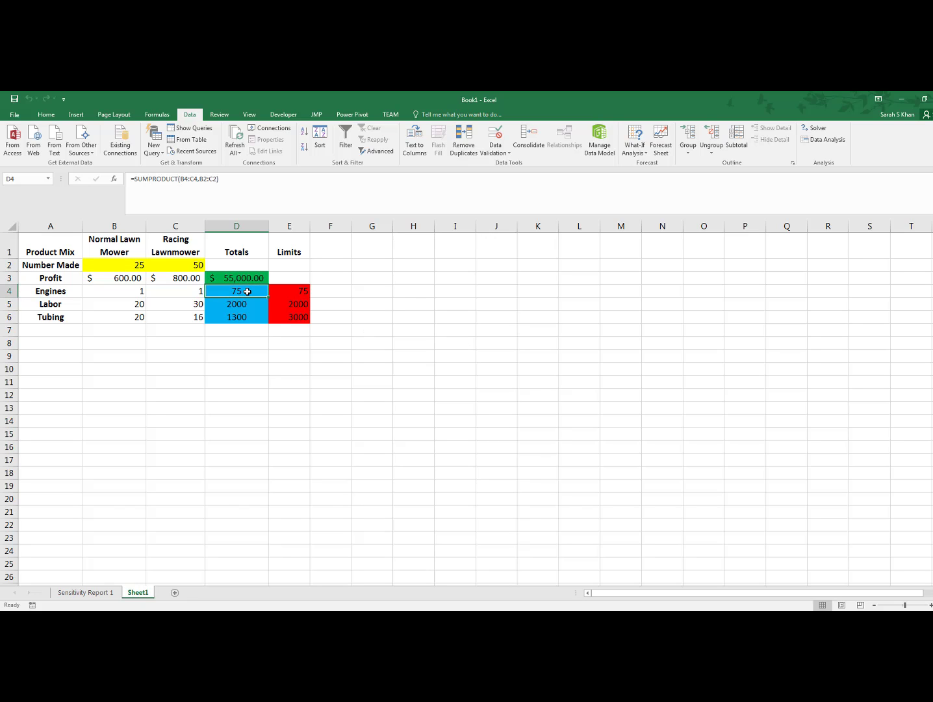
click(248, 305)
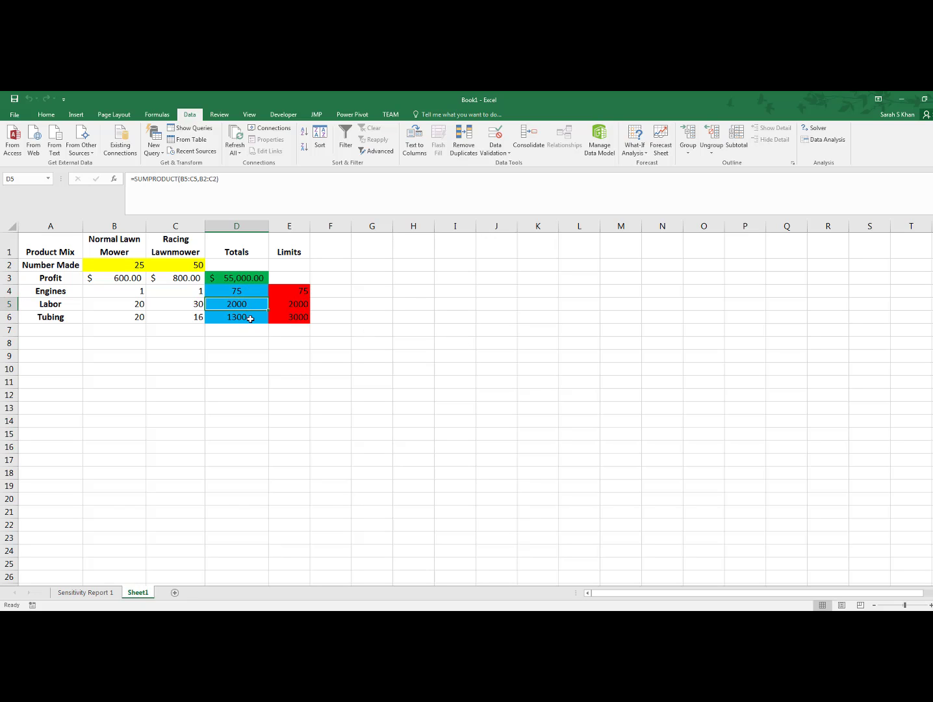
click(249, 318)
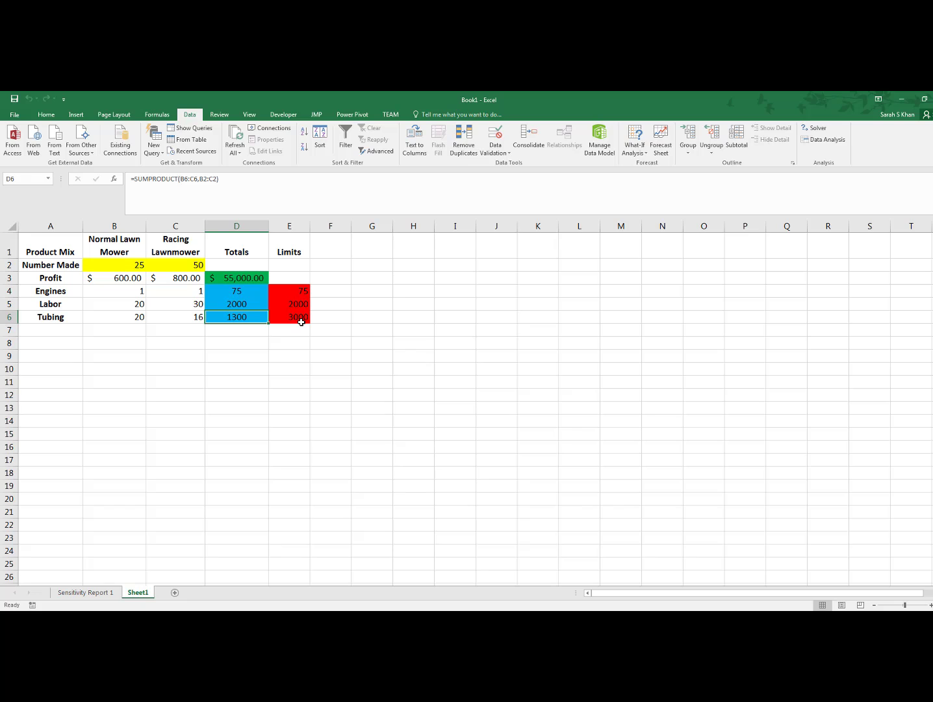
click(91, 591)
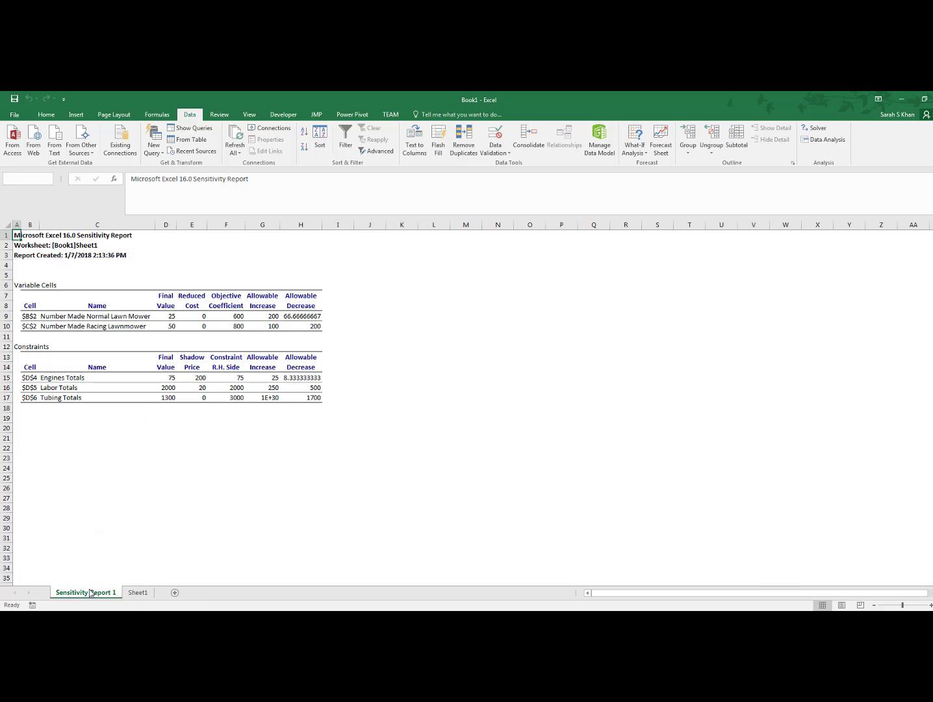
mouse_move(91, 591)
mouse_down()
mouse_move(132, 591)
mouse_move(104, 595)
mouse_up()
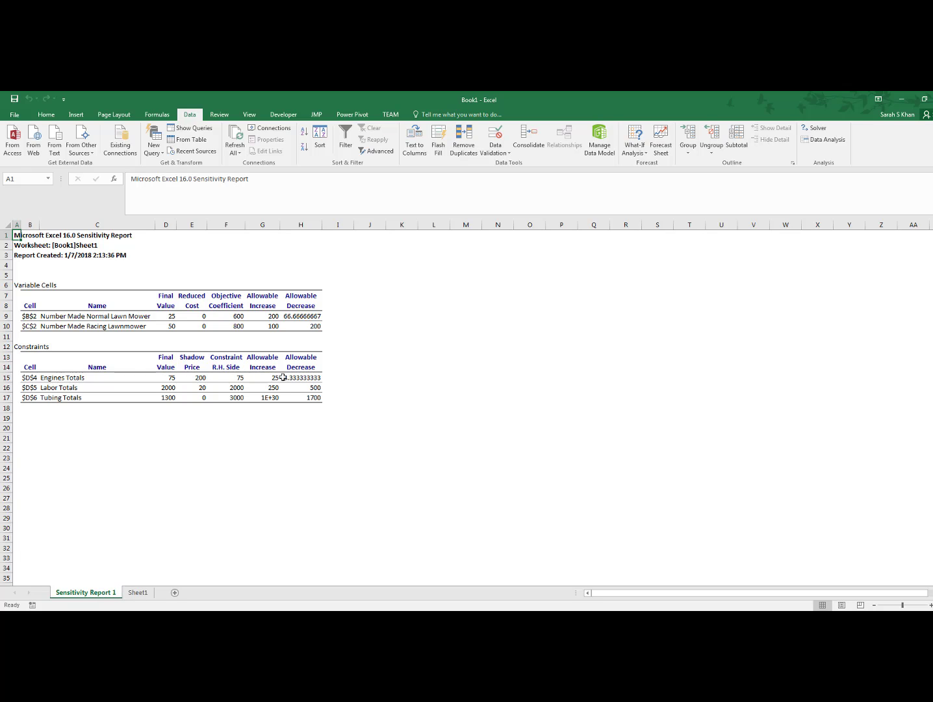